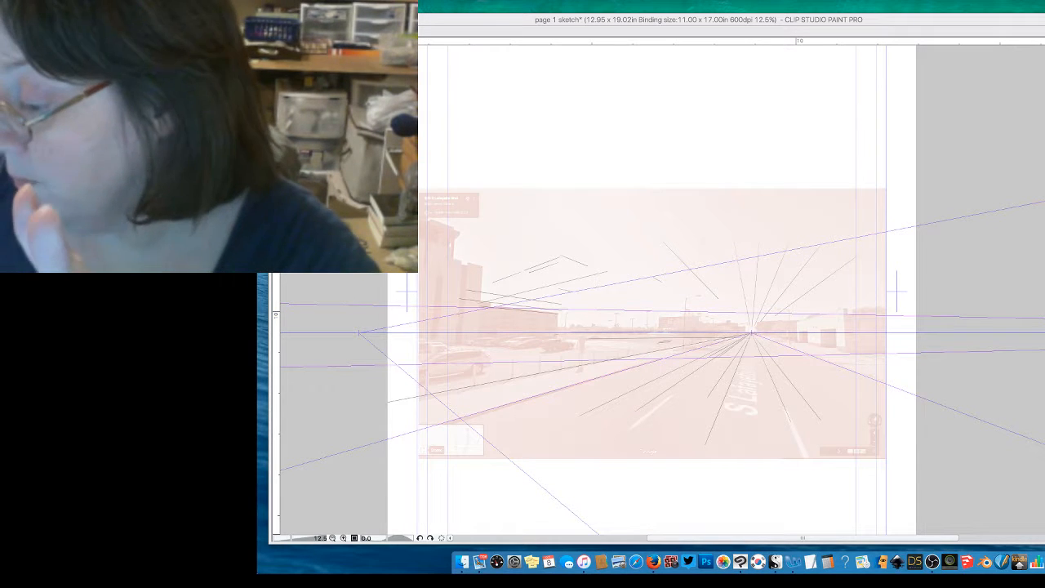
# Step: Turn off the layer colour tint on the street photo layer
pyautogui.click(907, 20)
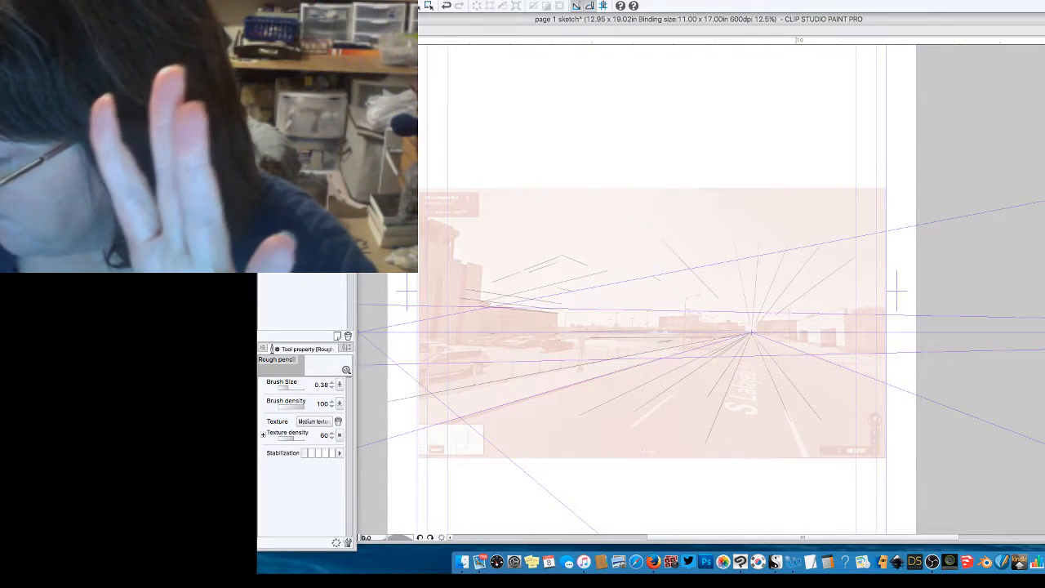
pyautogui.press('super+b')
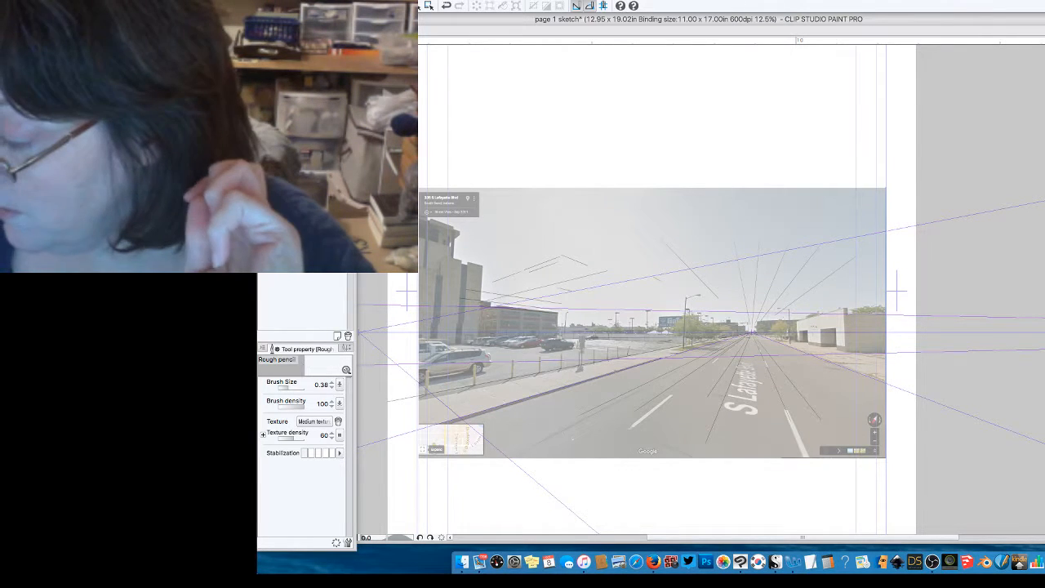
pyautogui.press('super+equal')
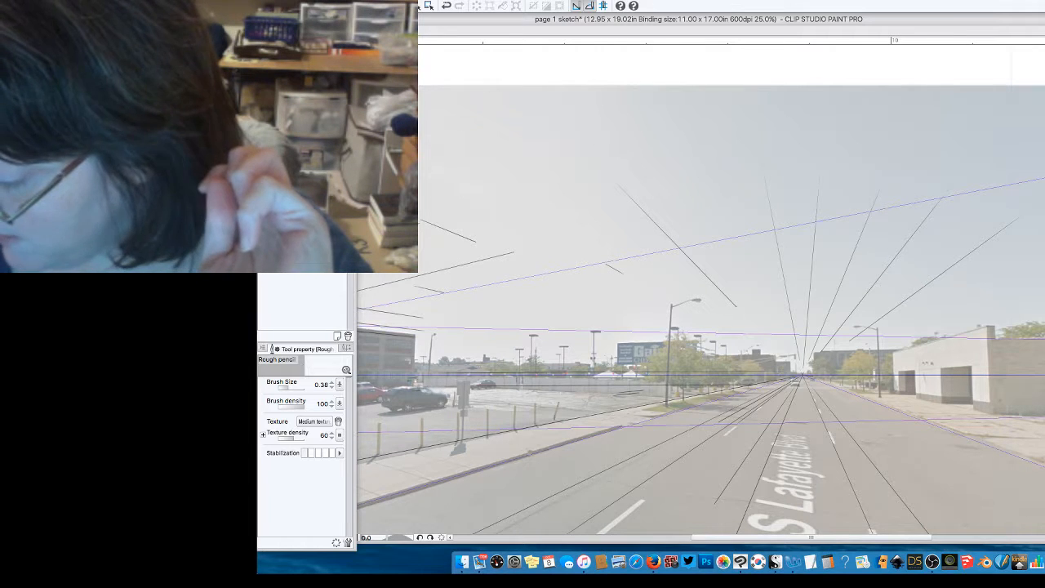
pyautogui.moveTo(818, 538); pyautogui.dragTo(817, 538)
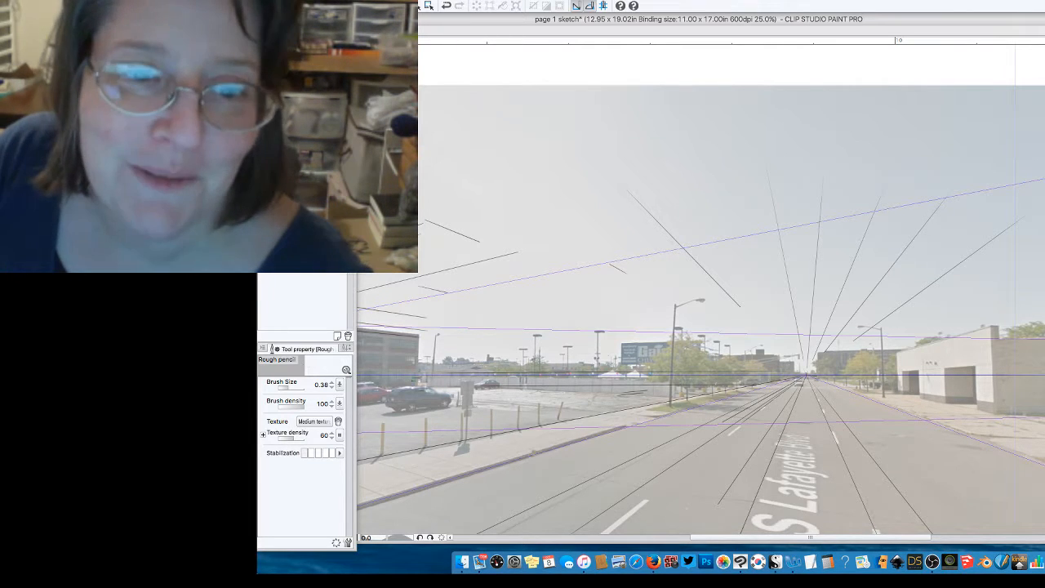
# Step: Show the palettes again and arrange the canvas window beside them
pyautogui.press('Tab')
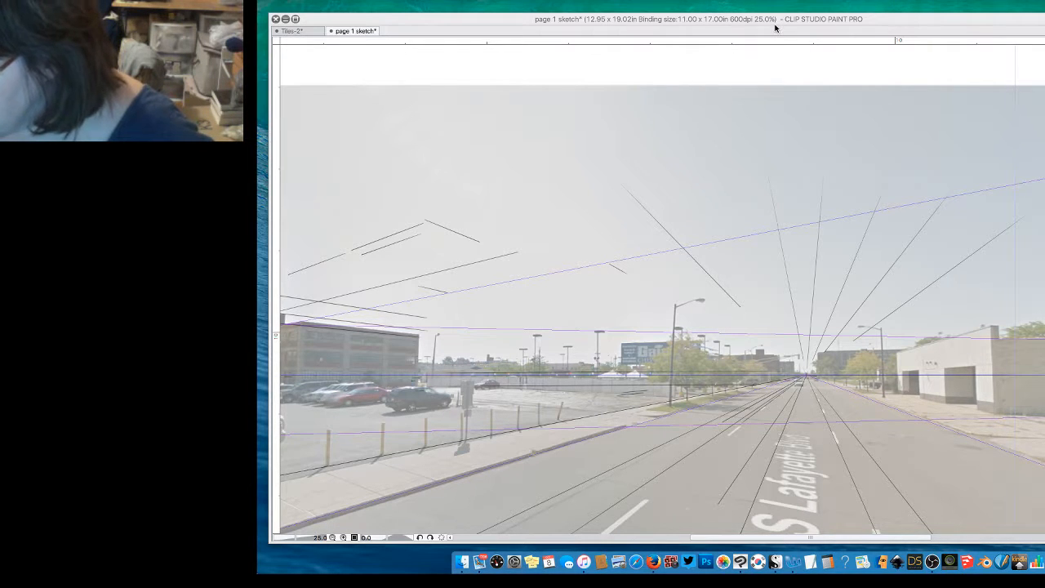
pyautogui.press('Tab')
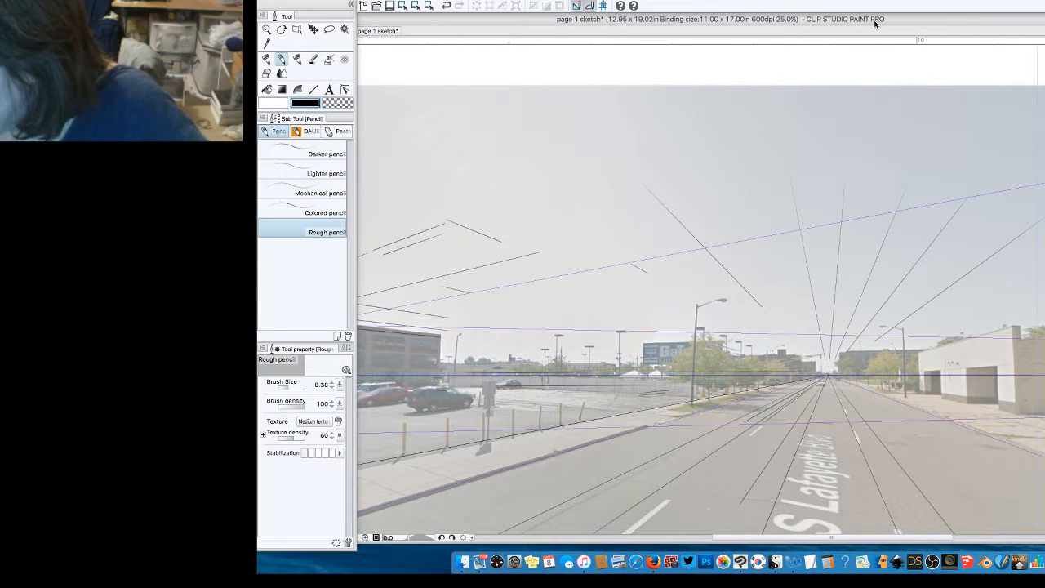
pyautogui.moveTo(874, 24); pyautogui.dragTo(938, 24)
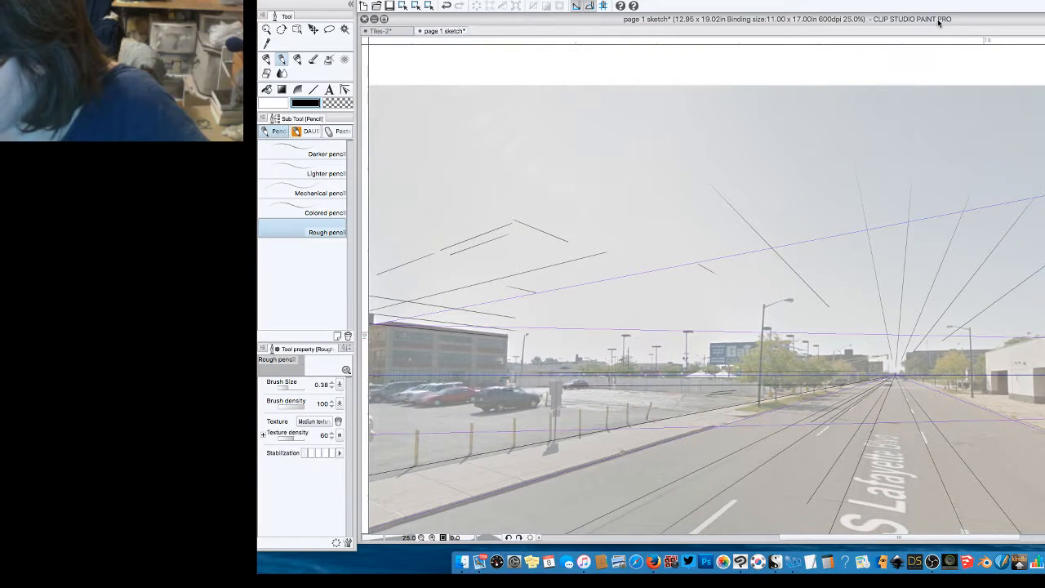
pyautogui.click(385, 19)
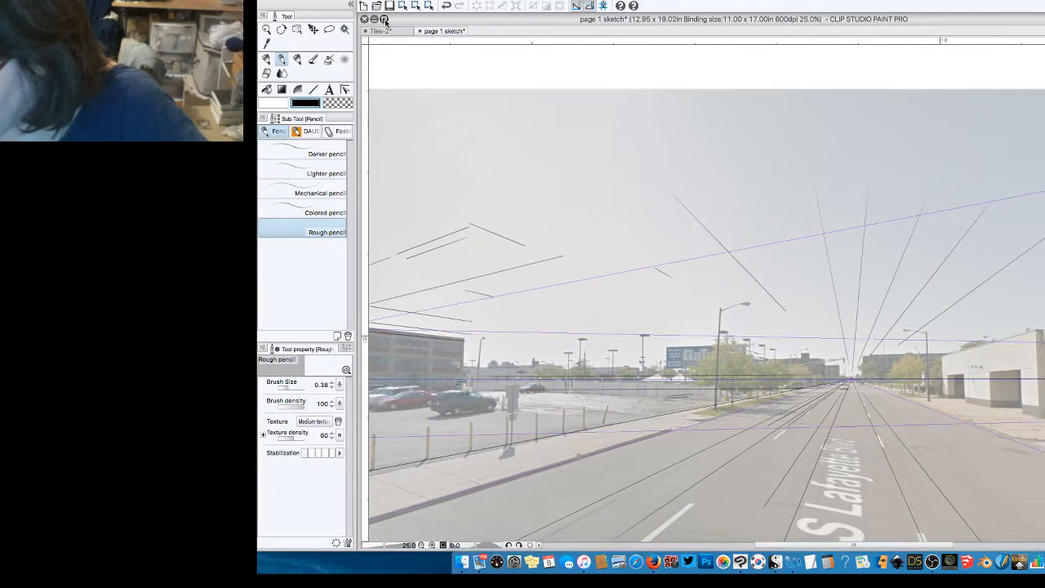
pyautogui.moveTo(861, 206); pyautogui.dragTo(1044, 224)
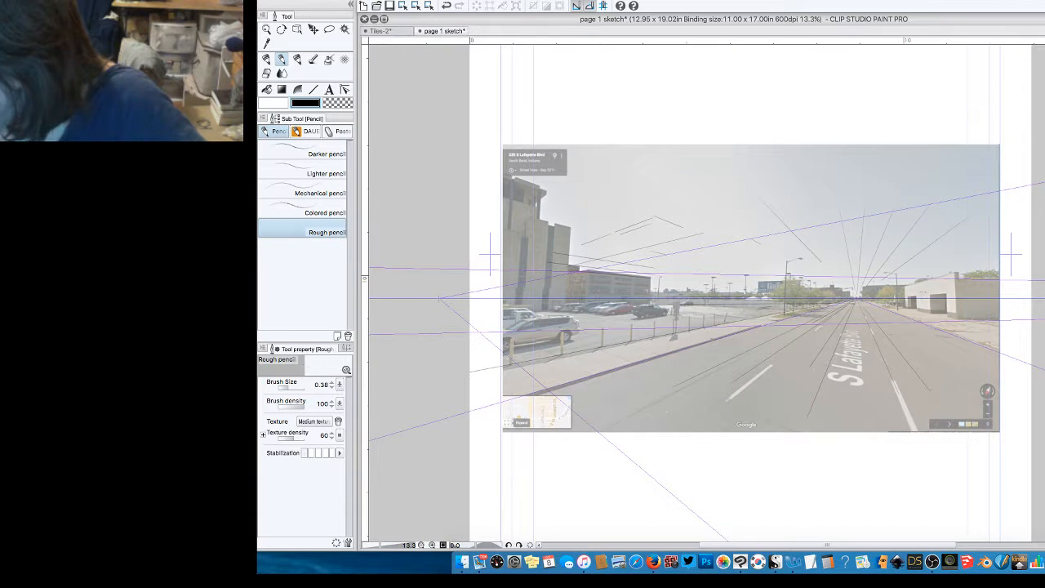
pyautogui.press('super+plus')
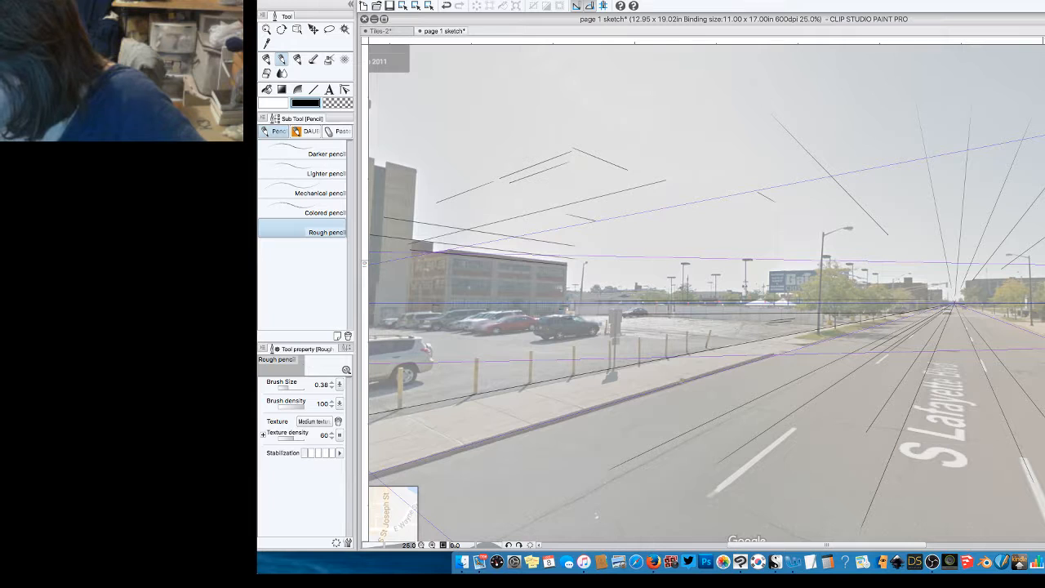
pyautogui.press('super+minus')
pyautogui.press('super+minus')
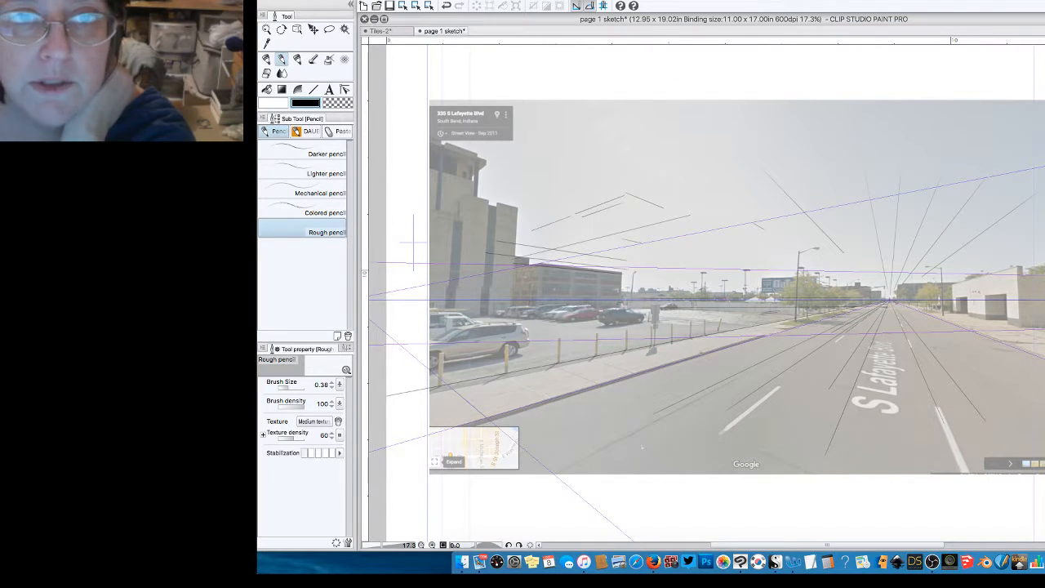
pyautogui.press('Tab')
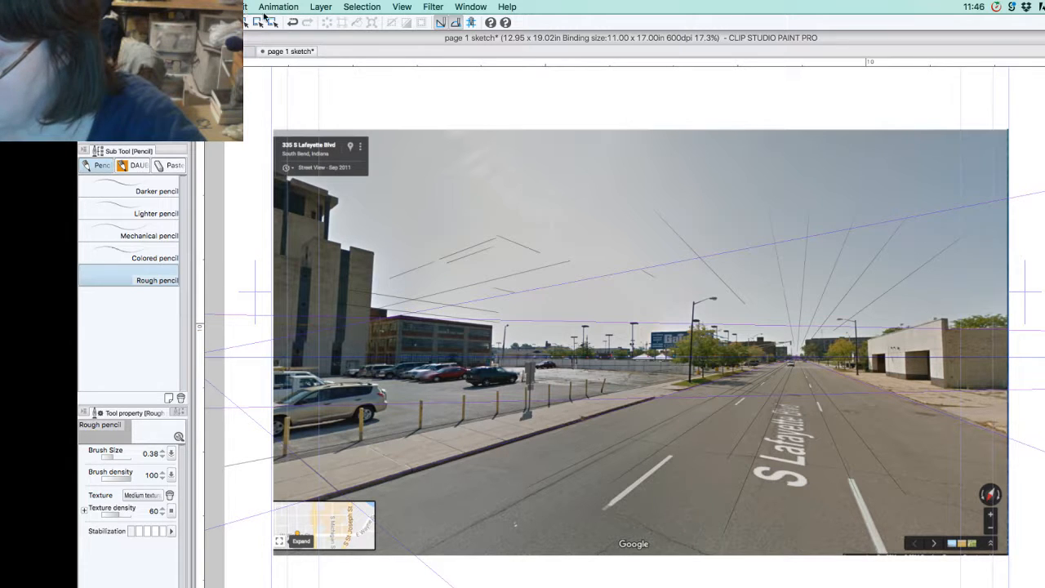
# Step: Look up the Ruler - Frame commands available for layers
pyautogui.click(322, 8)
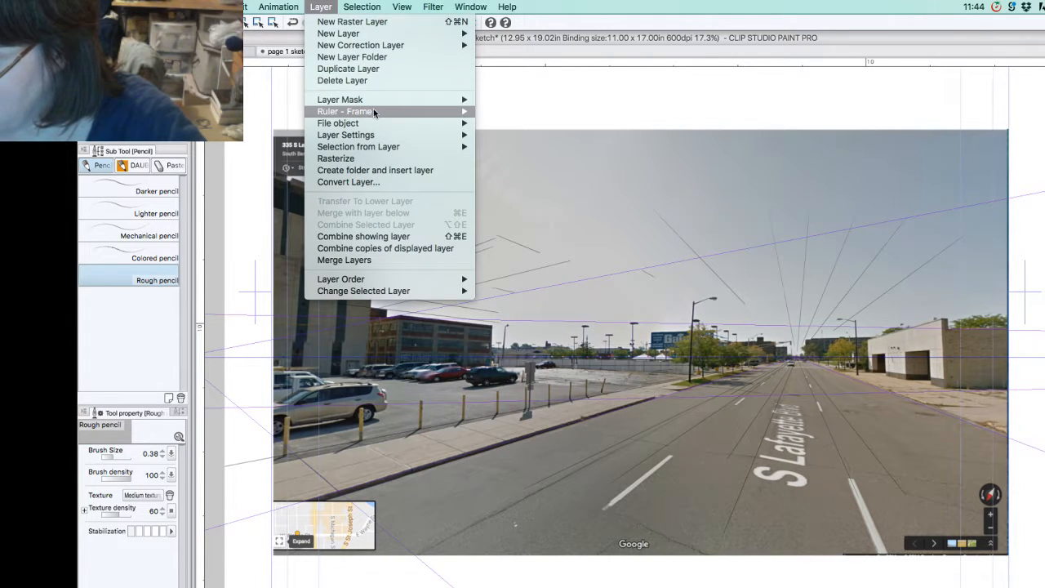
pyautogui.moveTo(389, 127)
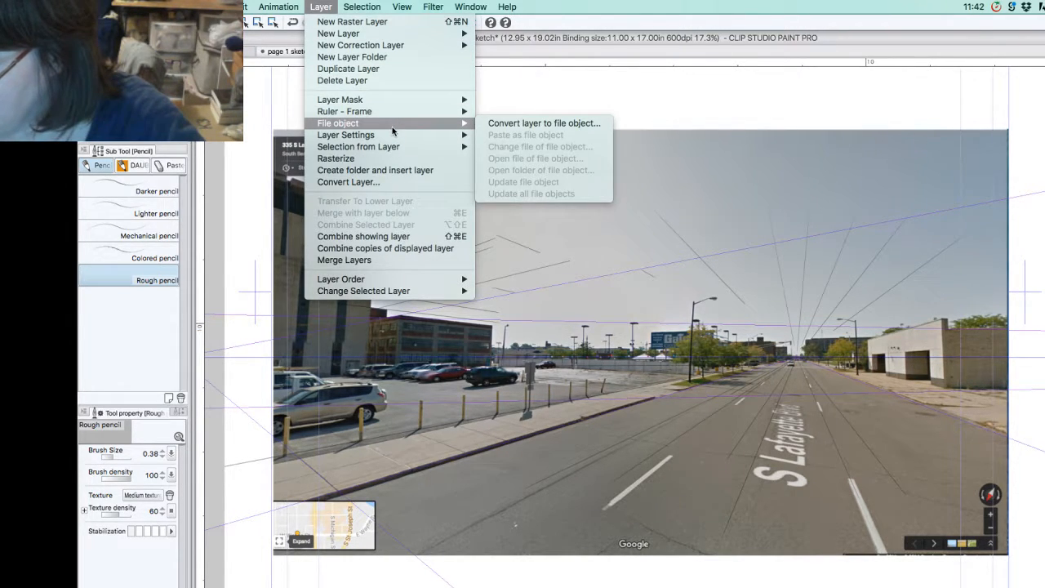
pyautogui.moveTo(389, 112)
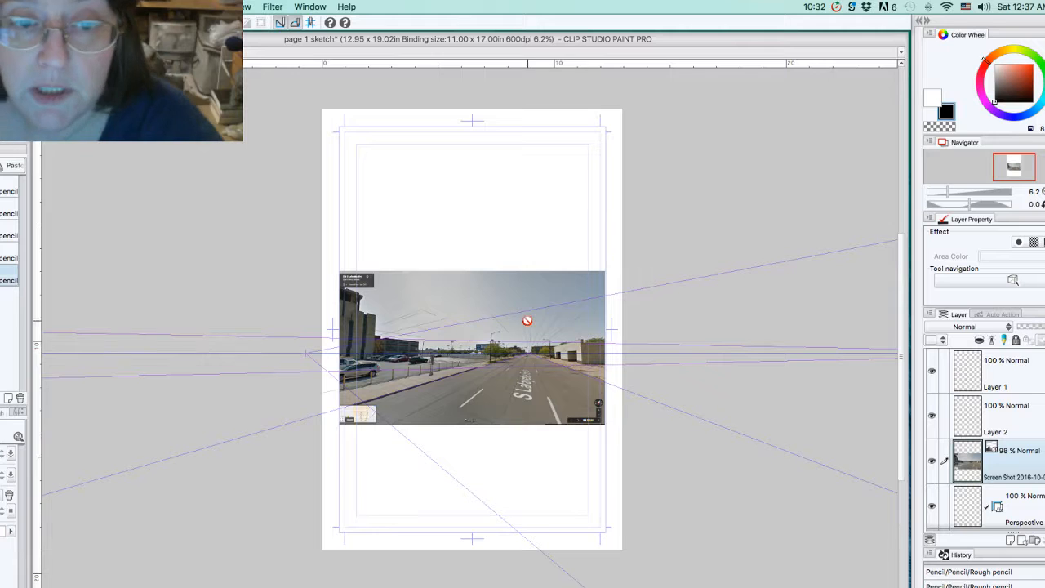
# Step: Select the Perspective layer below the street photo and unlock it
pyautogui.press('super+plus')
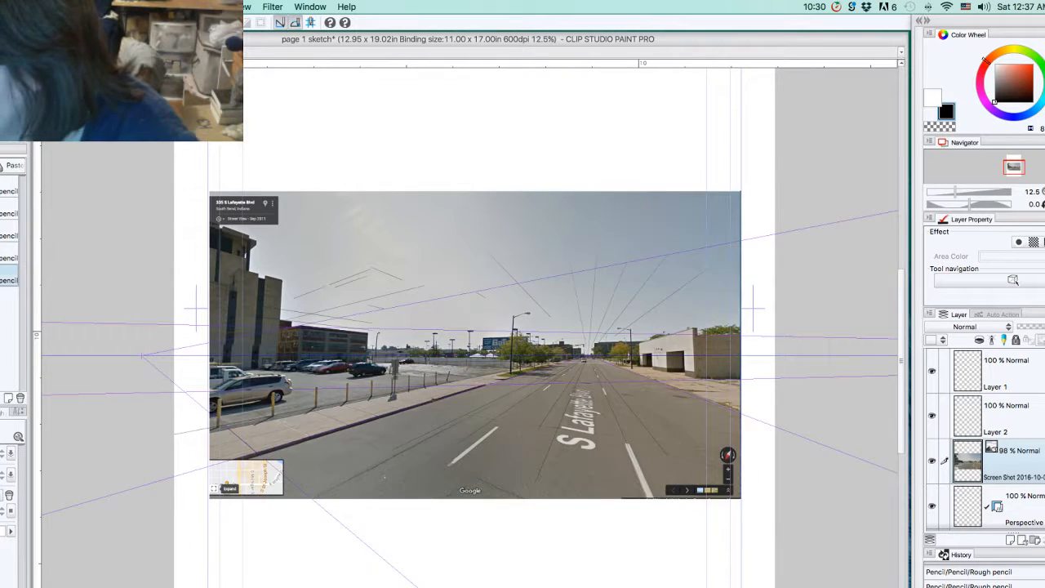
pyautogui.press('super+plus')
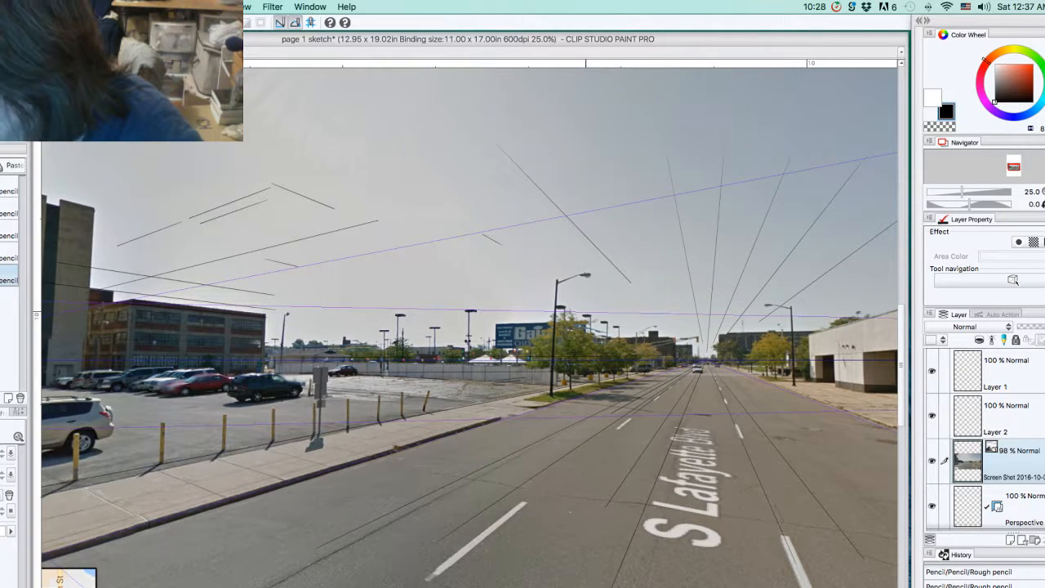
pyautogui.hscroll(1, 470, 327)
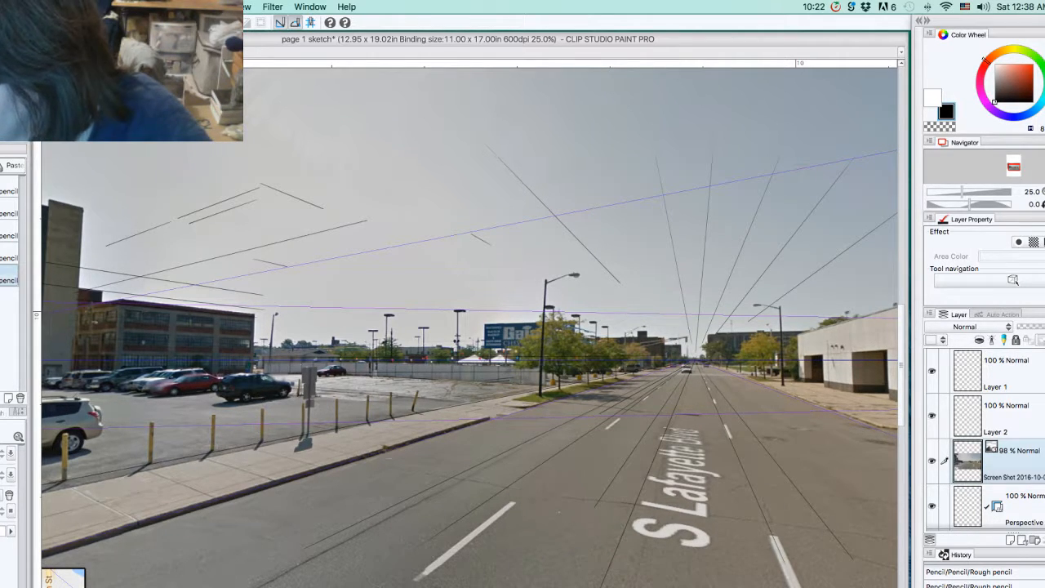
pyautogui.hscroll(10, 754, 266)
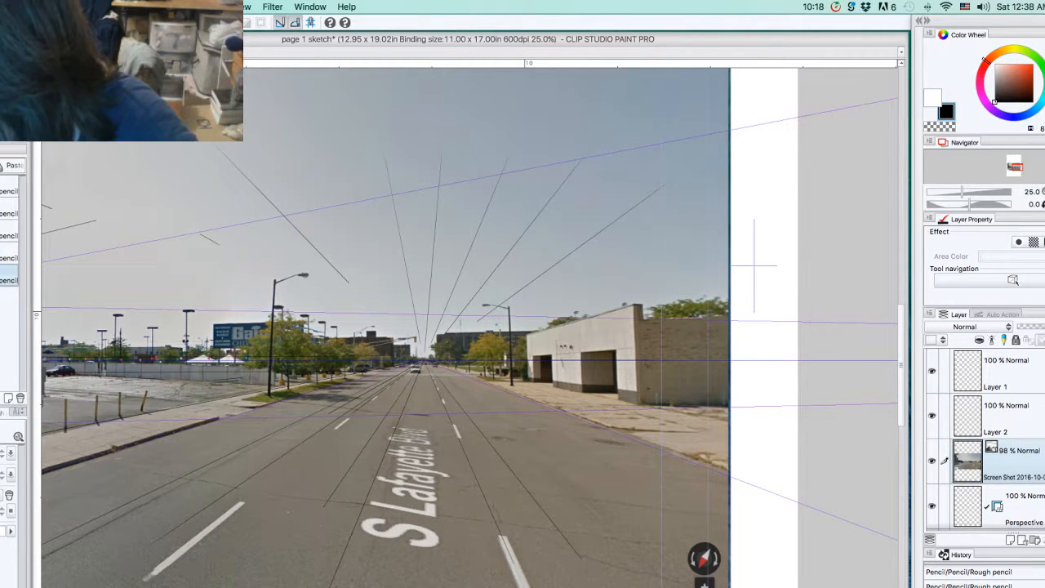
pyautogui.click(1022, 508)
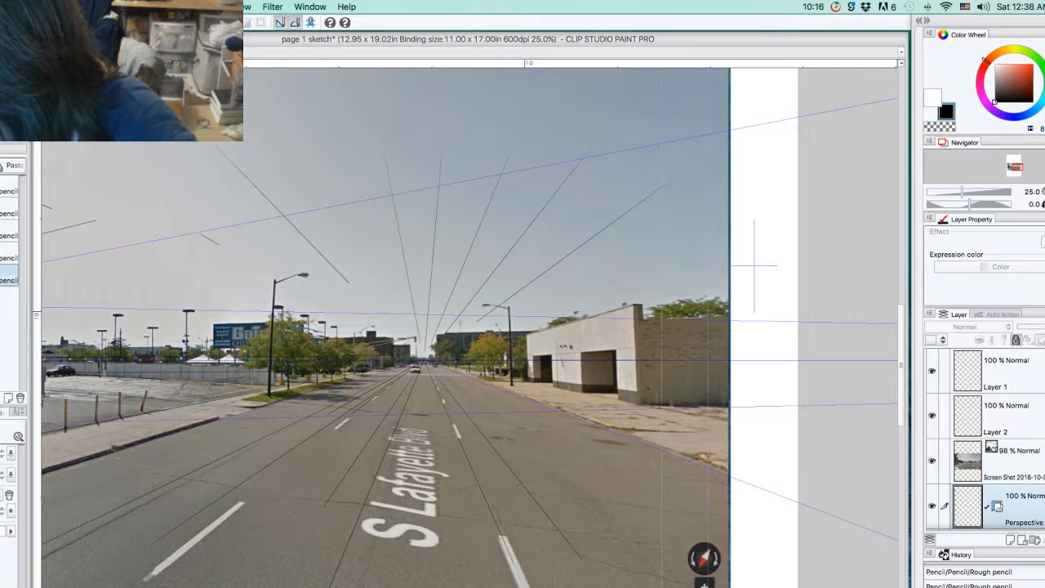
pyautogui.click(1016, 340)
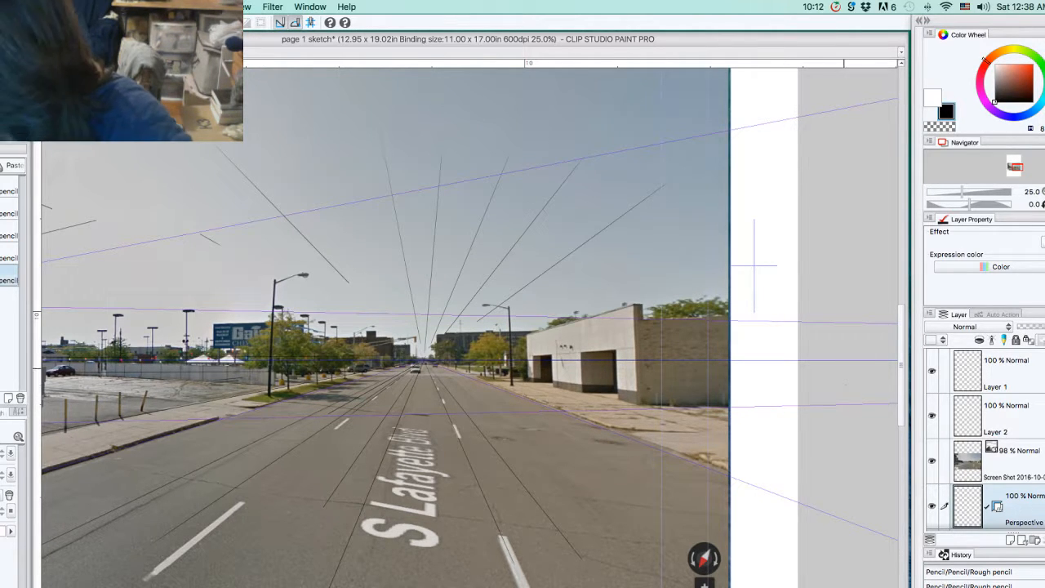
# Step: Lower the opacity of the street photo layer to 31%
pyautogui.click(1017, 457)
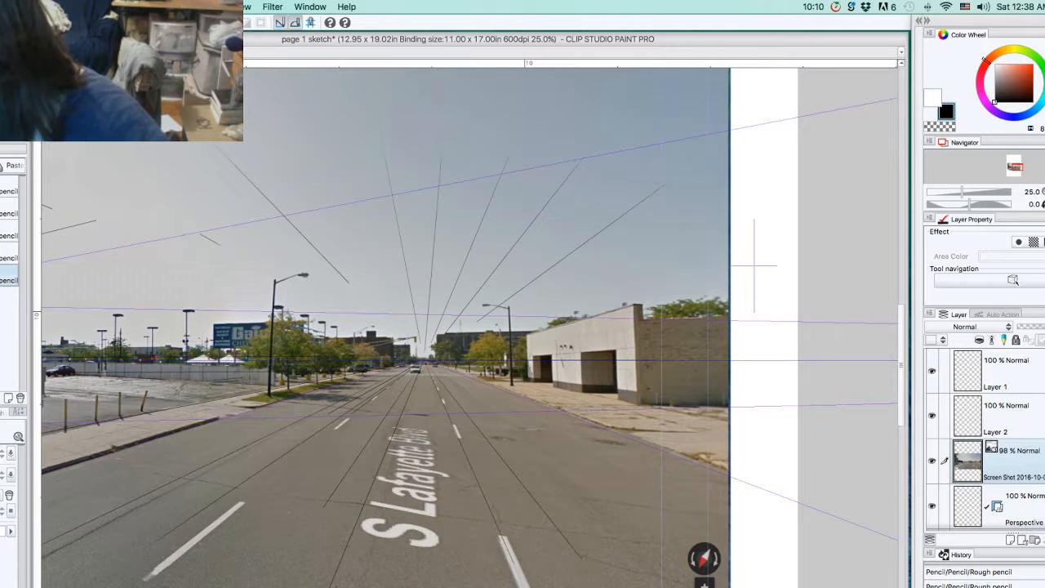
pyautogui.click(1037, 328)
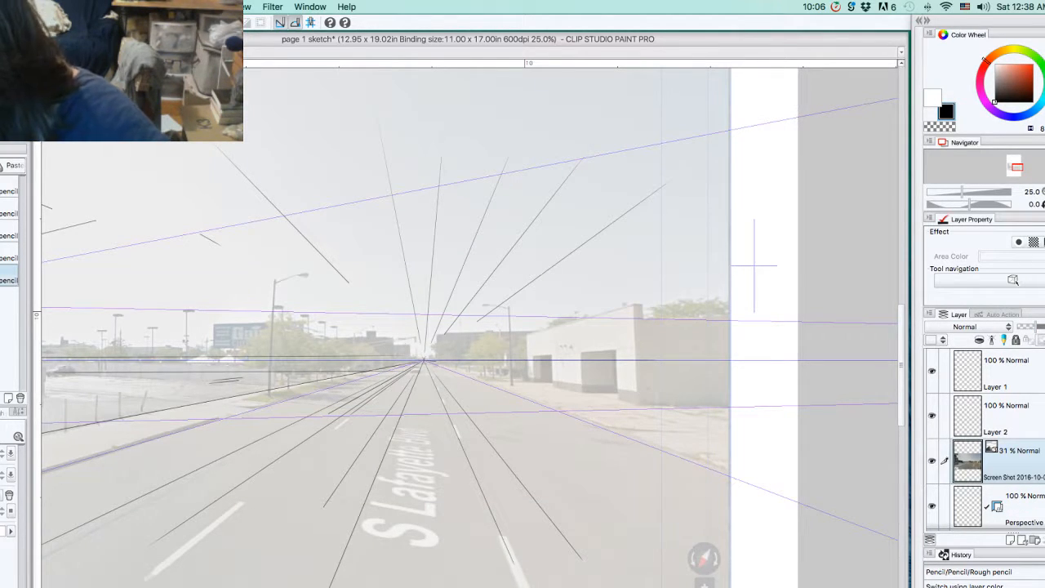
pyautogui.click(1042, 192)
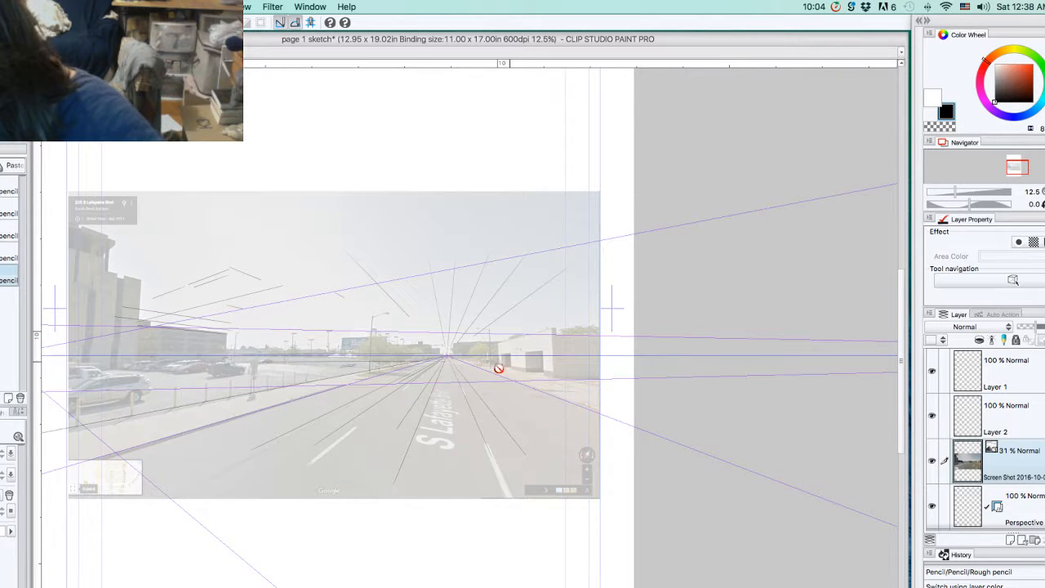
# Step: Examine the Perspective layer's ruler and where its vanishing points lie along the horizon beyond the page
pyautogui.click(1001, 507)
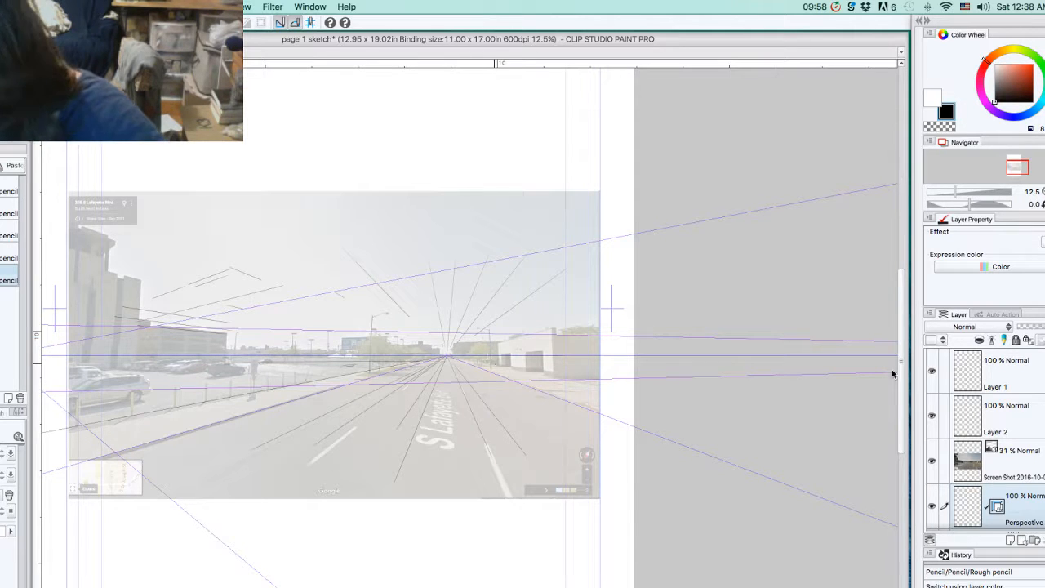
pyautogui.press('super+z')
pyautogui.press('super+z')
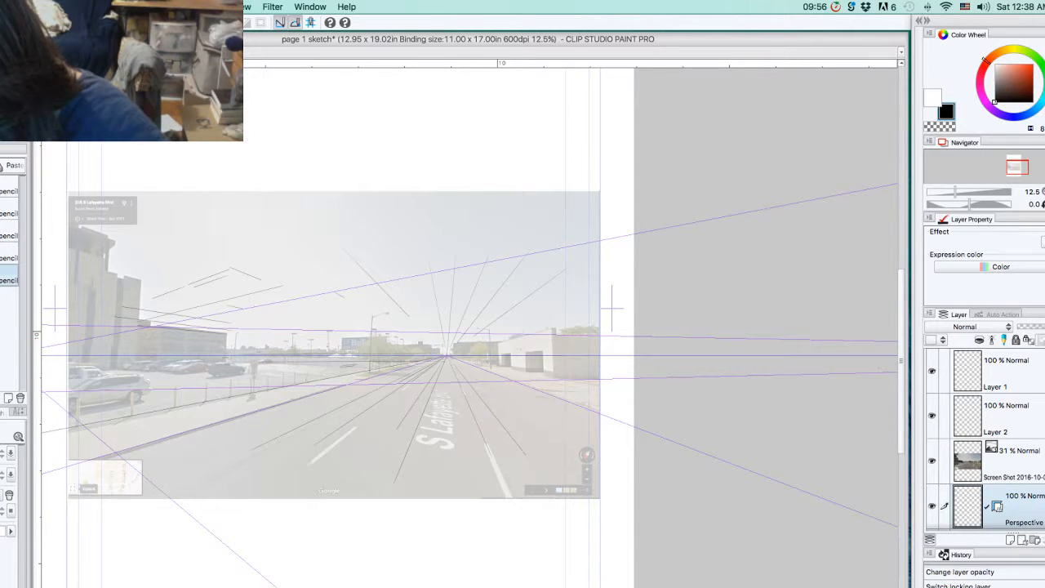
pyautogui.hscroll(1, 470, 327)
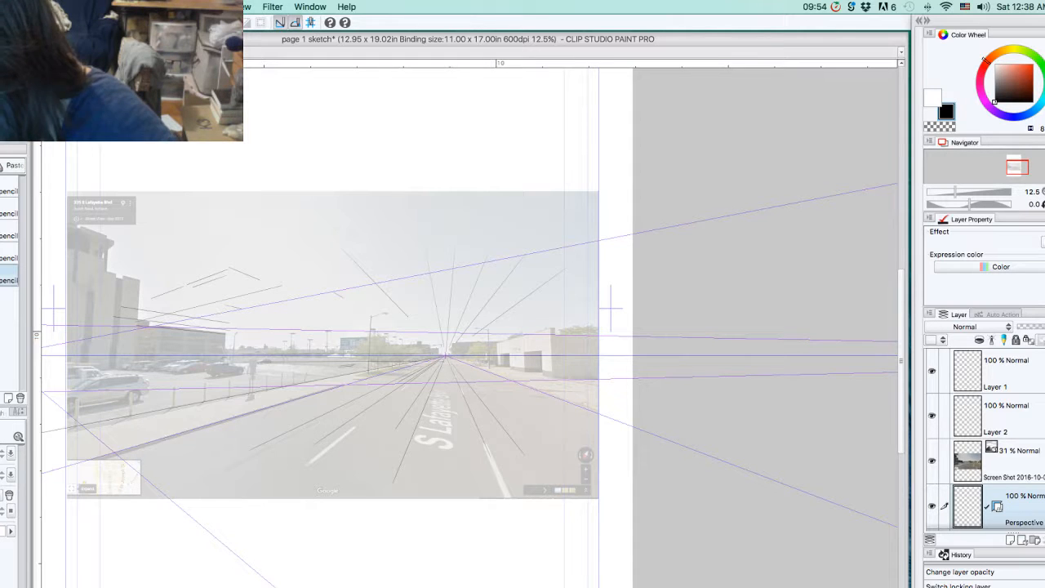
pyautogui.press('super+minus')
pyautogui.press('super+minus')
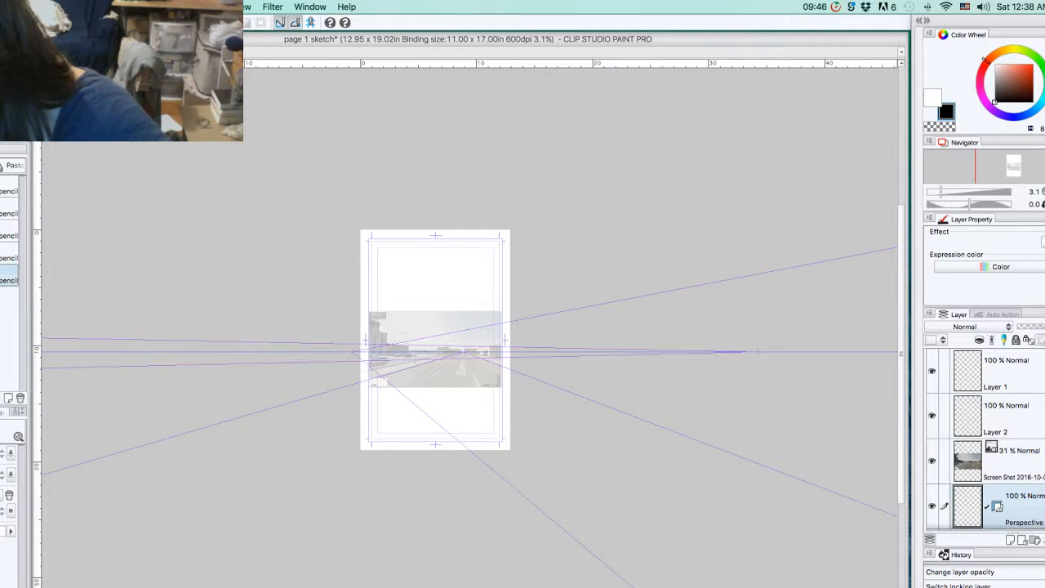
pyautogui.scroll(-3, 985, 440)
pyautogui.scroll(3, 985, 439)
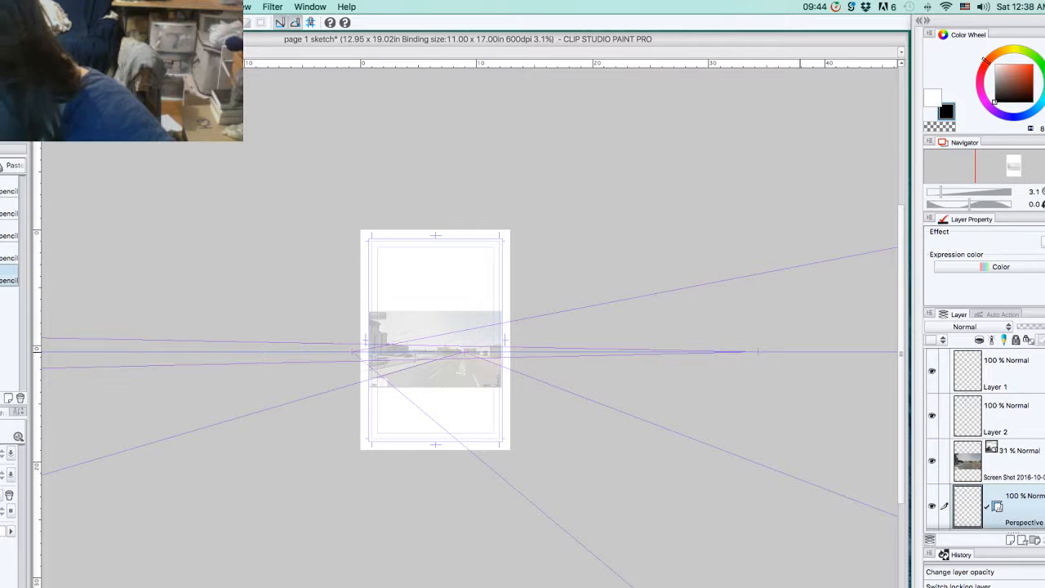
pyautogui.press('super+plus')
pyautogui.press('super+plus')
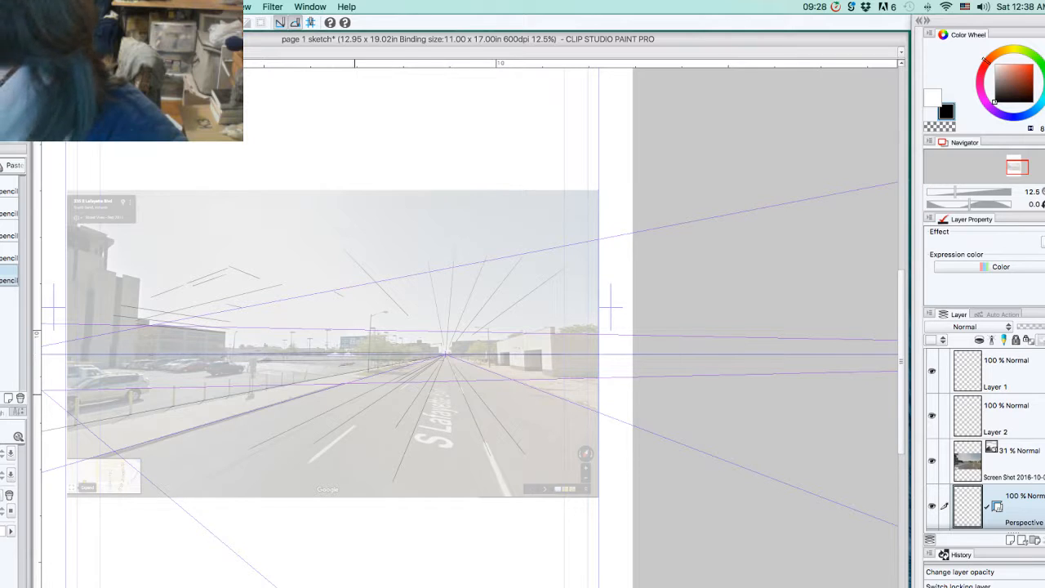
pyautogui.click(826, 408)
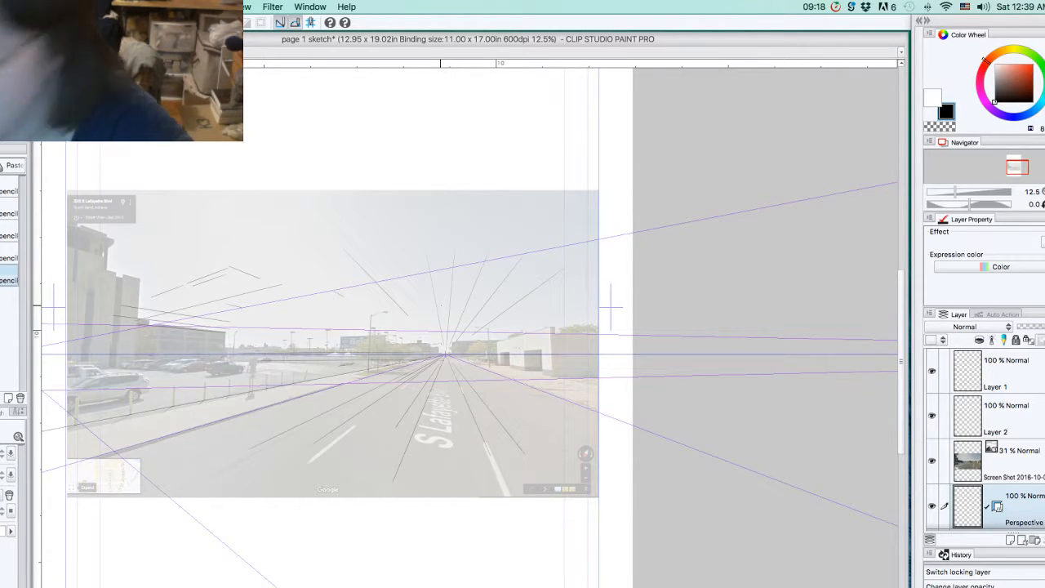
# Step: Draw rough pencil lines on Layer 2 over the photo's sky, snapped to the perspective ruler's vanishing points
pyautogui.click(1009, 462)
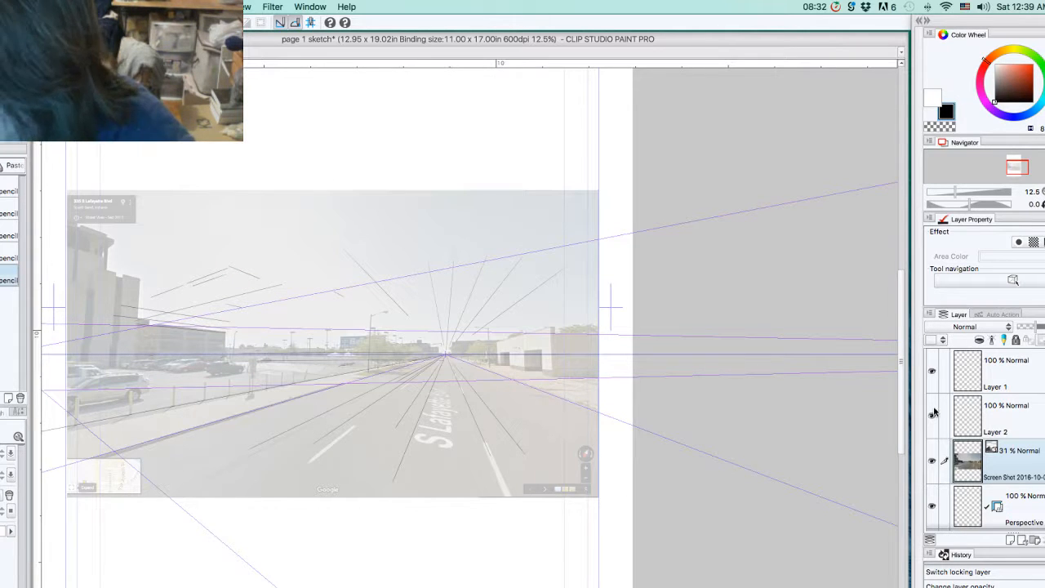
pyautogui.click(969, 415)
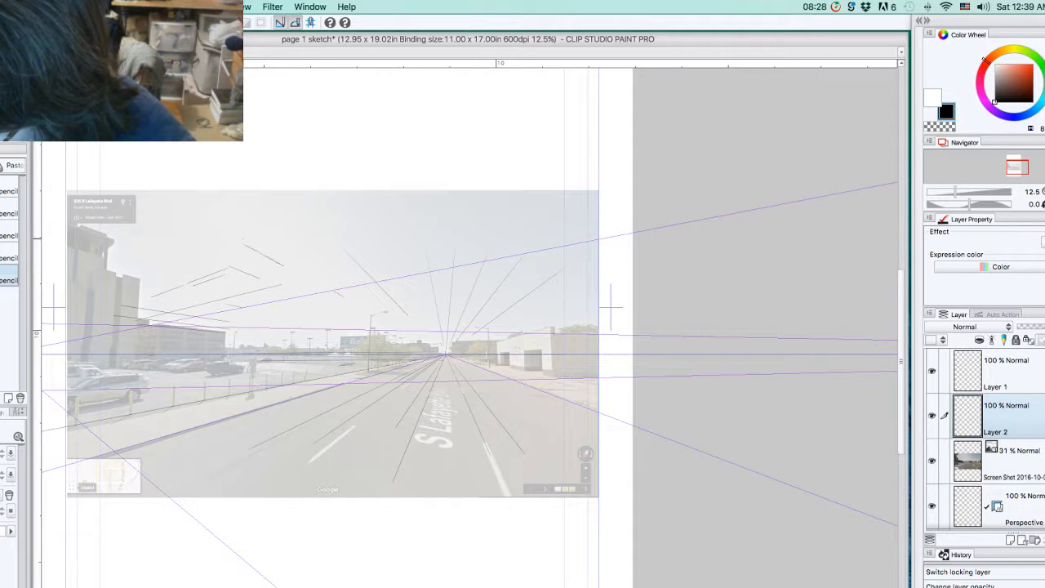
pyautogui.moveTo(242, 241); pyautogui.dragTo(294, 271)
pyautogui.moveTo(245, 239)
pyautogui.mouseDown()
pyautogui.moveTo(327, 244)
pyautogui.moveTo(350, 291)
pyautogui.mouseUp()
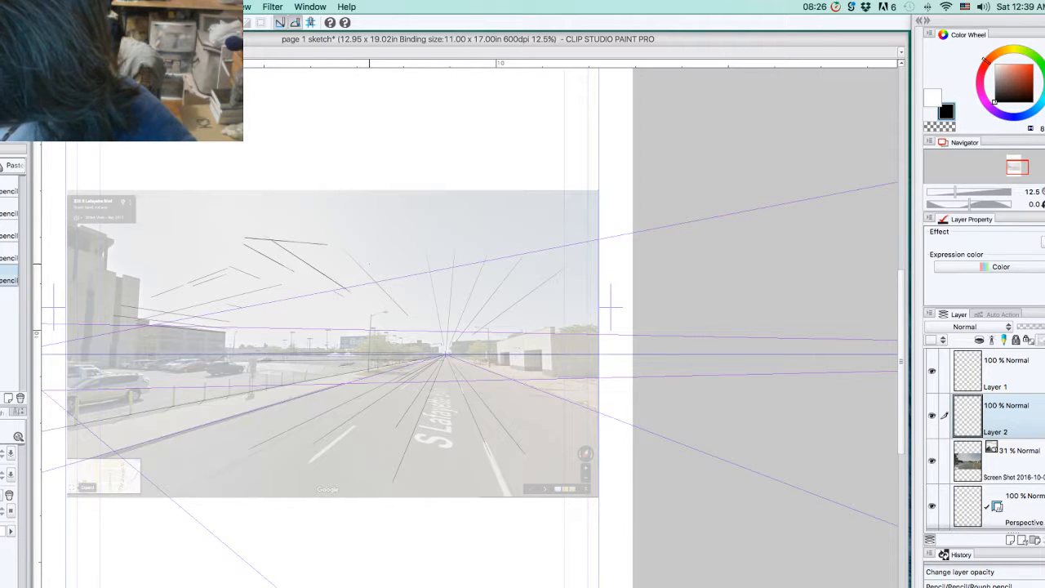
pyautogui.moveTo(329, 181); pyautogui.dragTo(346, 209)
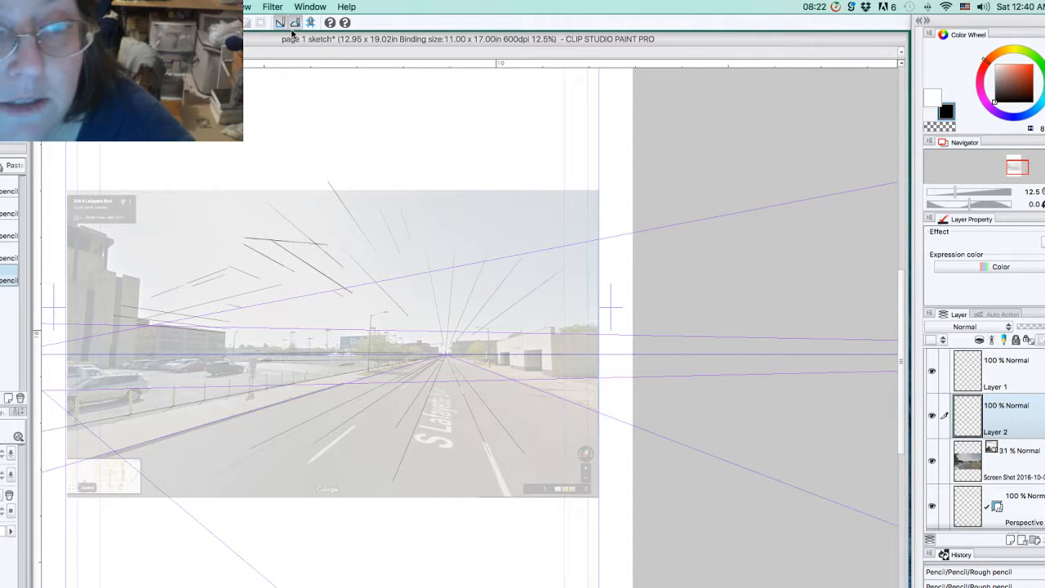
pyautogui.moveTo(163, 260)
pyautogui.mouseDown()
pyautogui.moveTo(260, 214)
pyautogui.moveTo(231, 187)
pyautogui.moveTo(330, 265)
pyautogui.mouseUp()
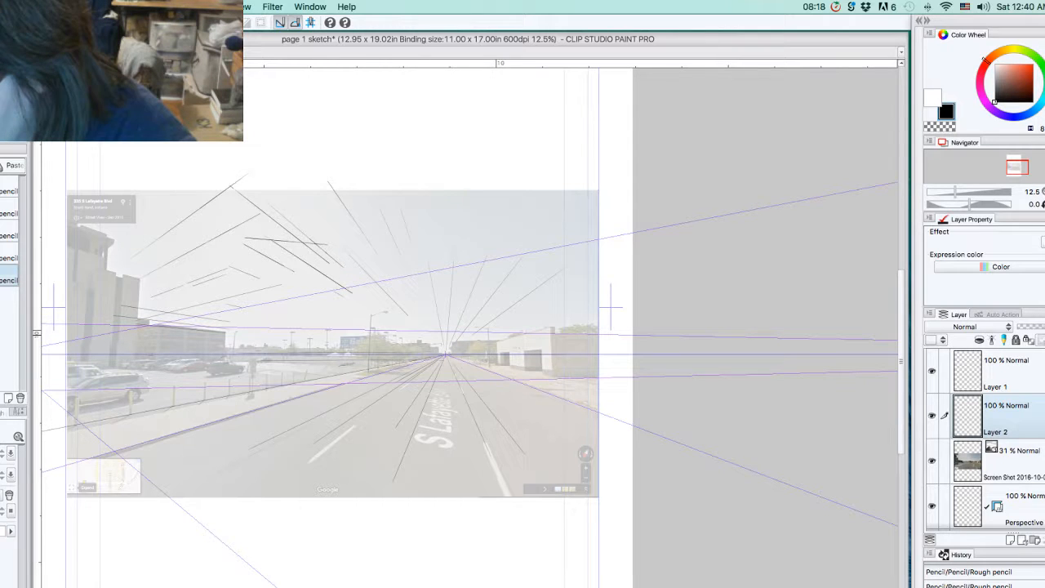
# Step: Draw more perspective-snapped rough pencil lines on Layer 2 over the sky, building rooflines and parking lot, saving the page between strokes
pyautogui.moveTo(232, 187); pyautogui.dragTo(299, 238)
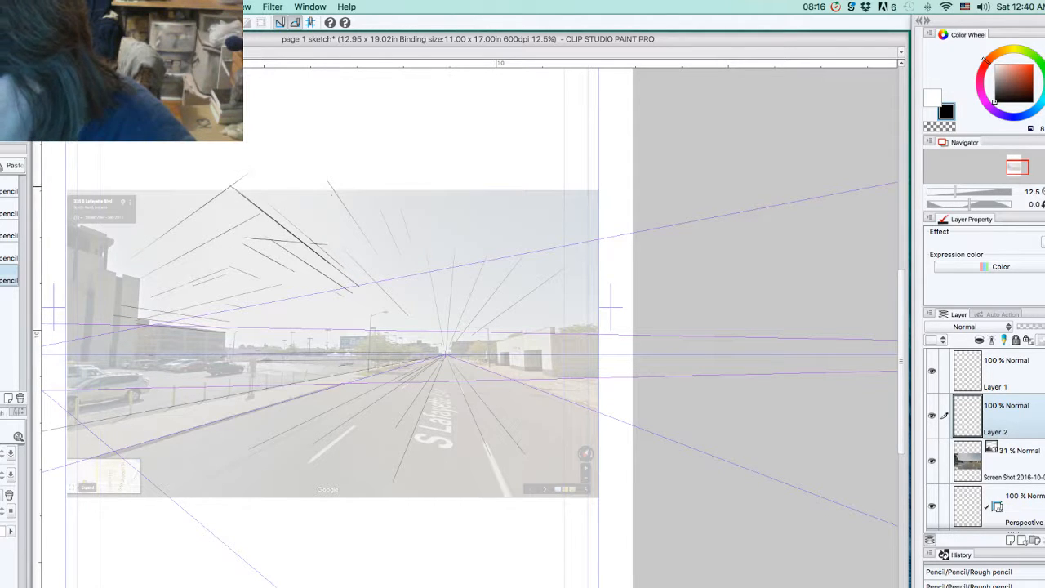
pyautogui.moveTo(155, 242); pyautogui.dragTo(44, 320)
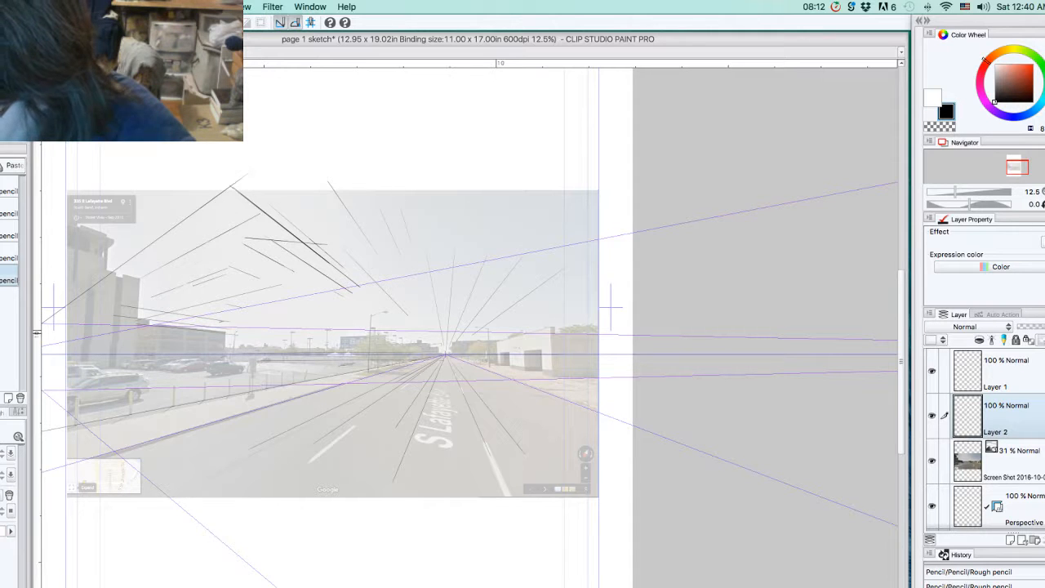
pyautogui.moveTo(237, 333)
pyautogui.mouseDown()
pyautogui.moveTo(125, 320)
pyautogui.moveTo(272, 312)
pyautogui.mouseUp()
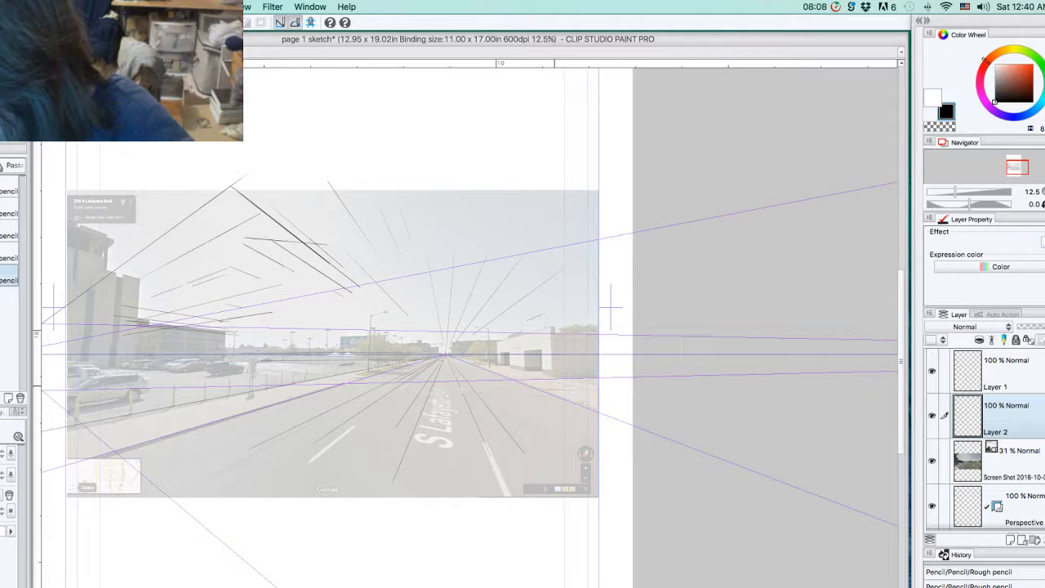
pyautogui.moveTo(561, 312); pyautogui.dragTo(582, 311)
pyautogui.moveTo(499, 342); pyautogui.dragTo(634, 321)
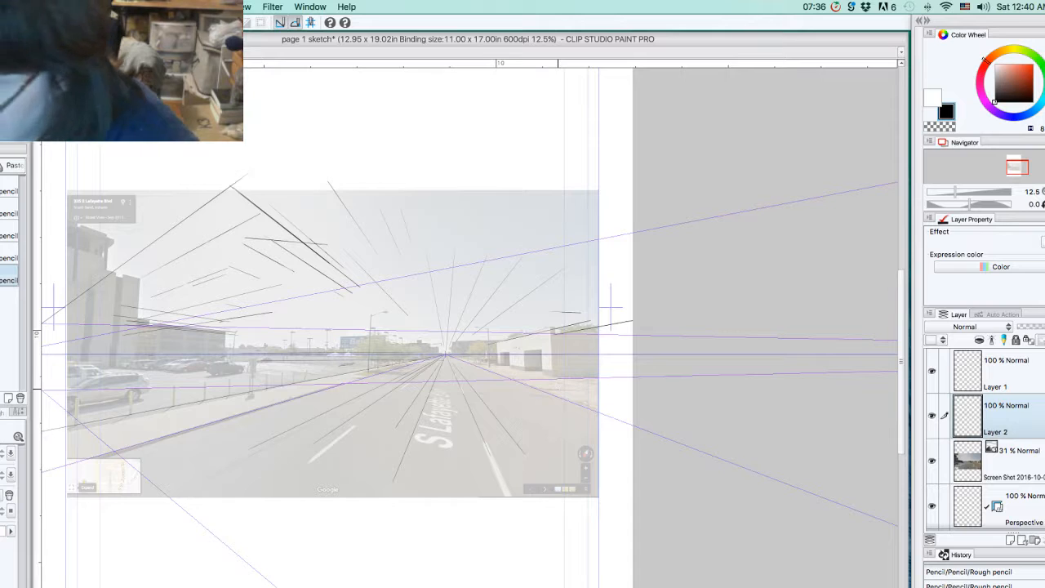
pyautogui.click(55, 6)
pyautogui.click(65, 88)
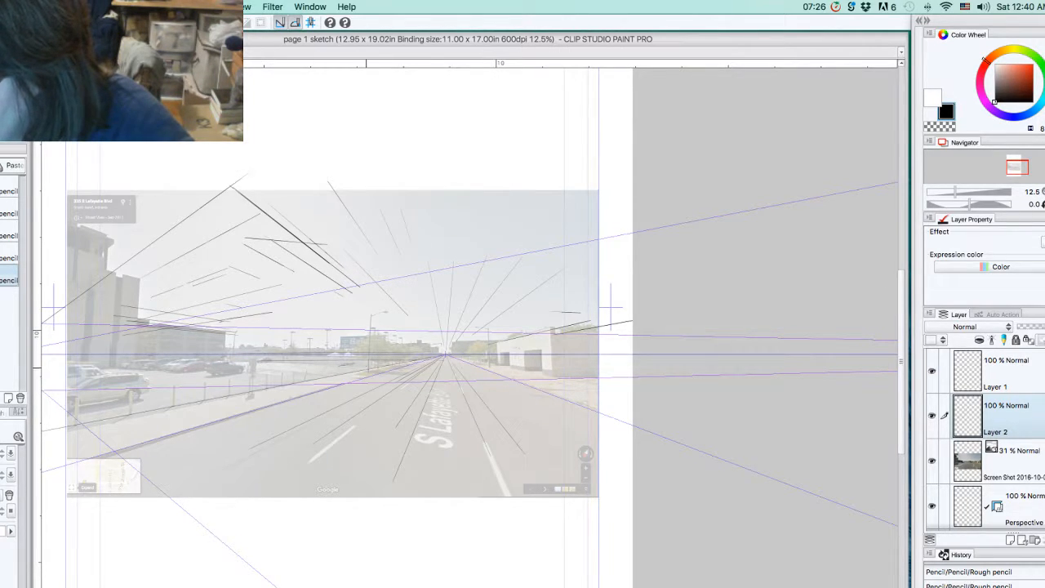
pyautogui.moveTo(355, 359); pyautogui.dragTo(237, 373)
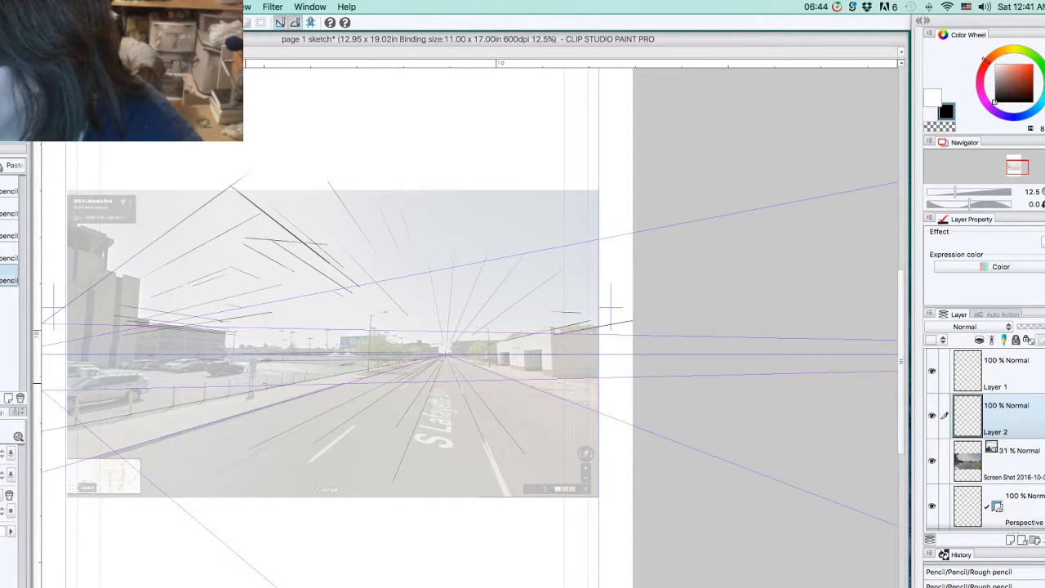
# Step: Select the faded street photo layer and switch to another open application
pyautogui.click(1001, 460)
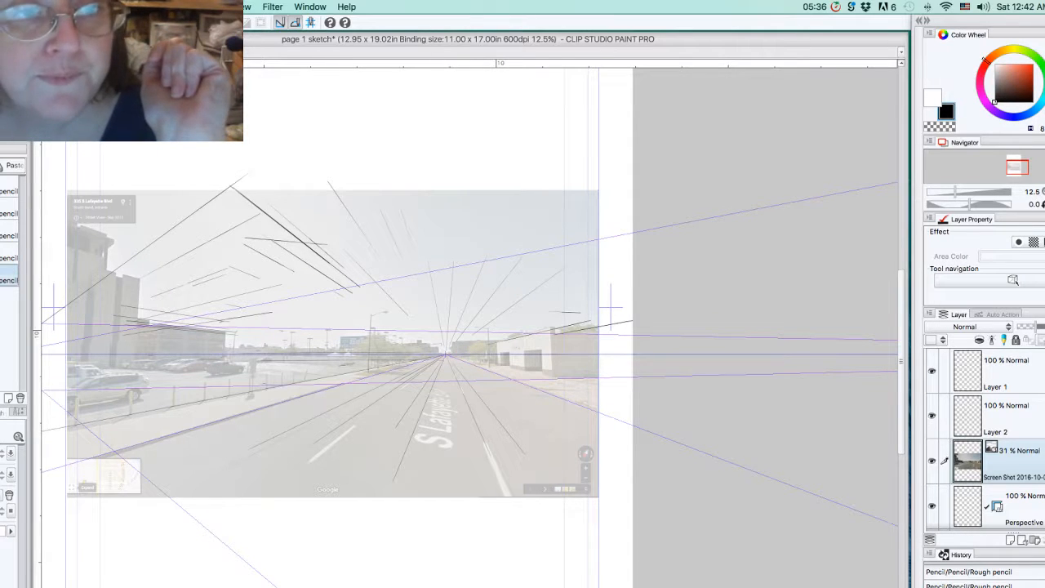
pyautogui.press('super+Tab')
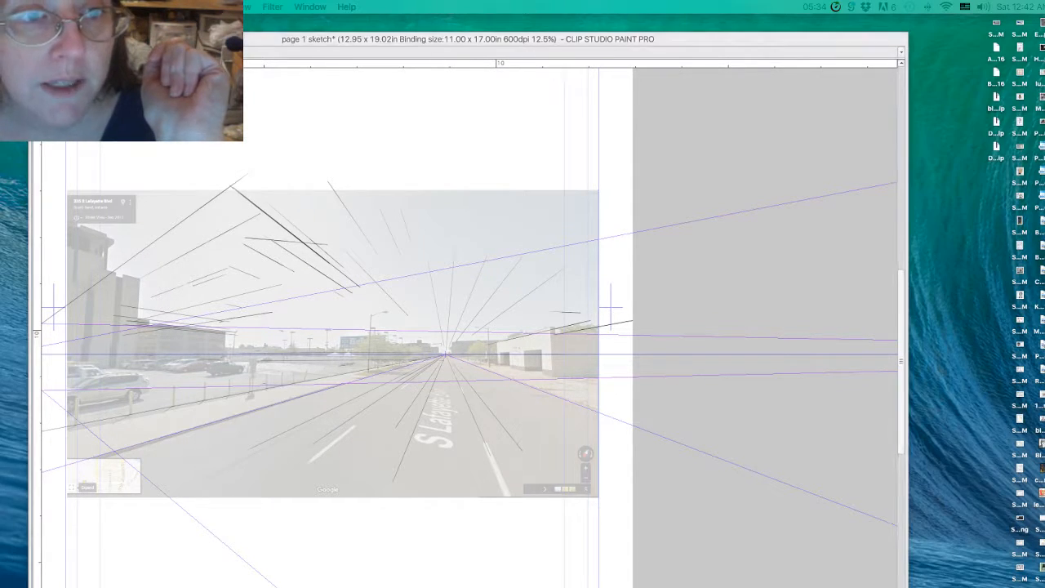